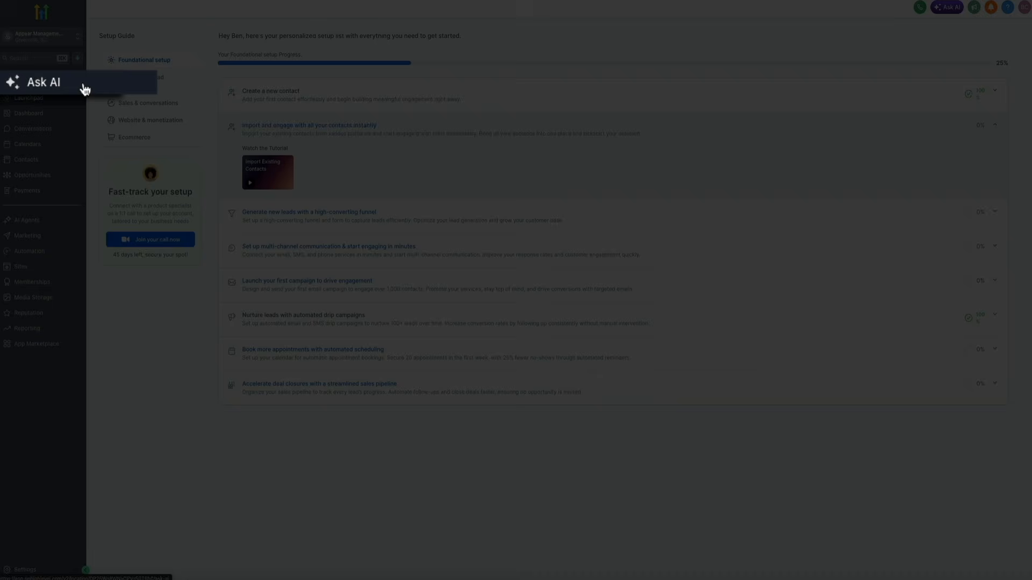
Step: Ask the Ask AI assistant which AI Agent types can help the business generate leads and revenue
{"action": "left_click", "coordinate": [84, 89]}
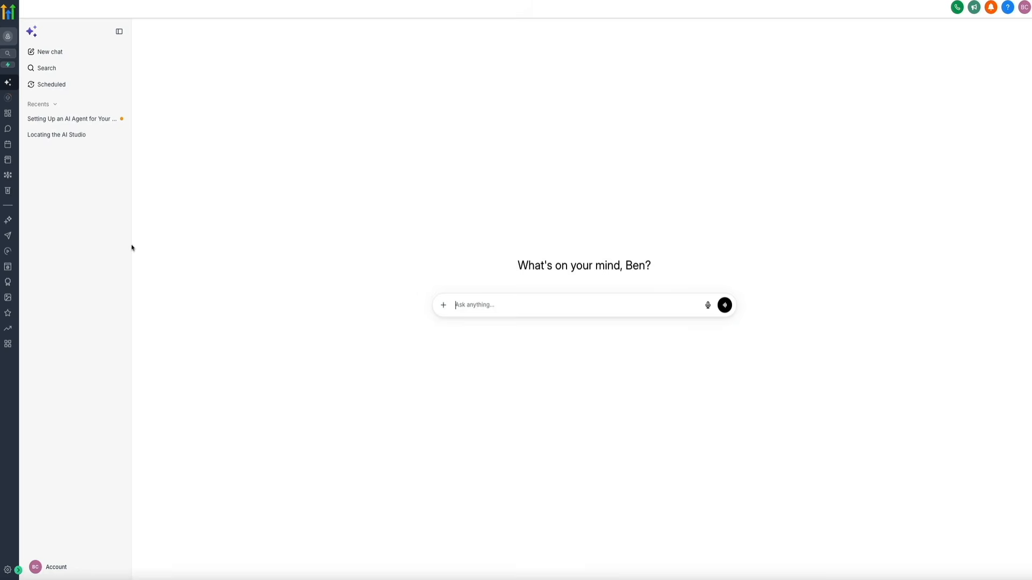
{"action": "type", "text": "What types"}
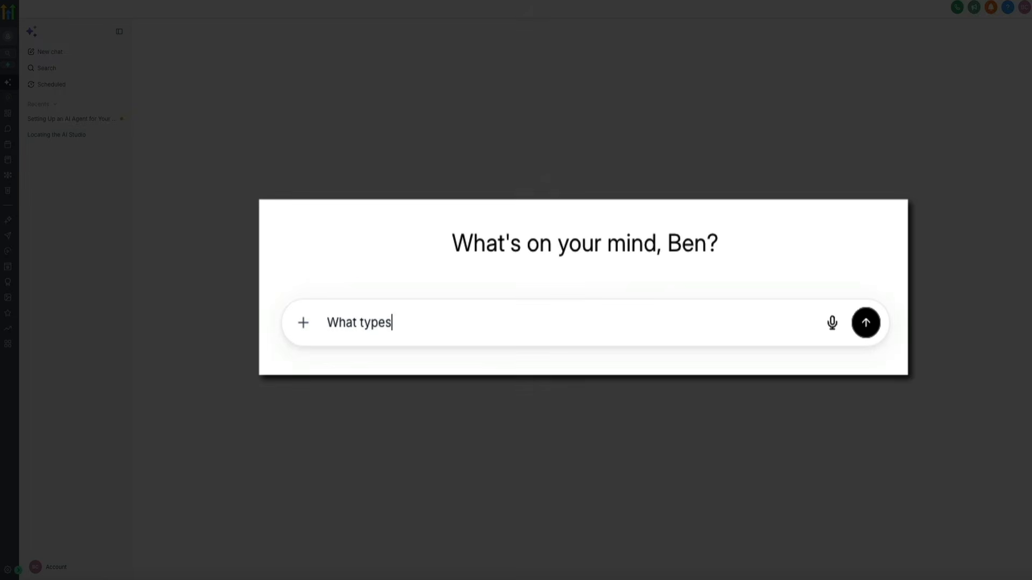
{"action": "type", "text": " of AI Agent"}
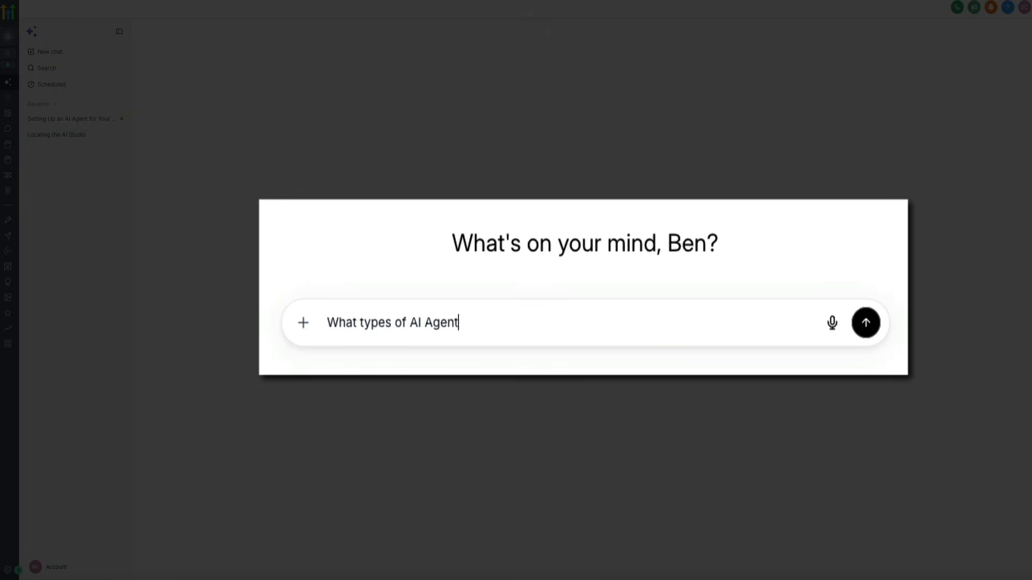
{"action": "type", "text": "s can I implement in m"}
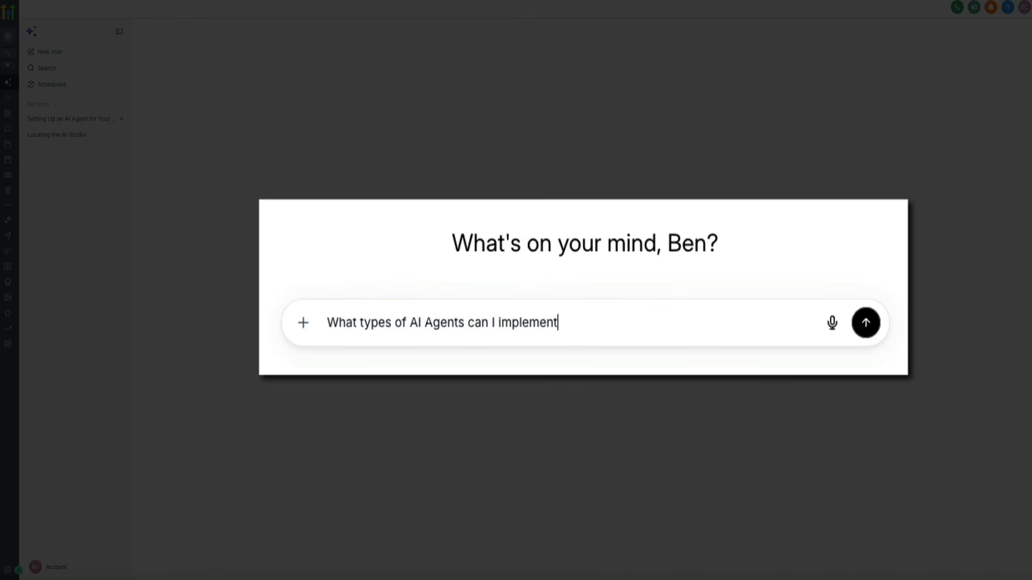
{"action": "type", "text": "y business to help g"}
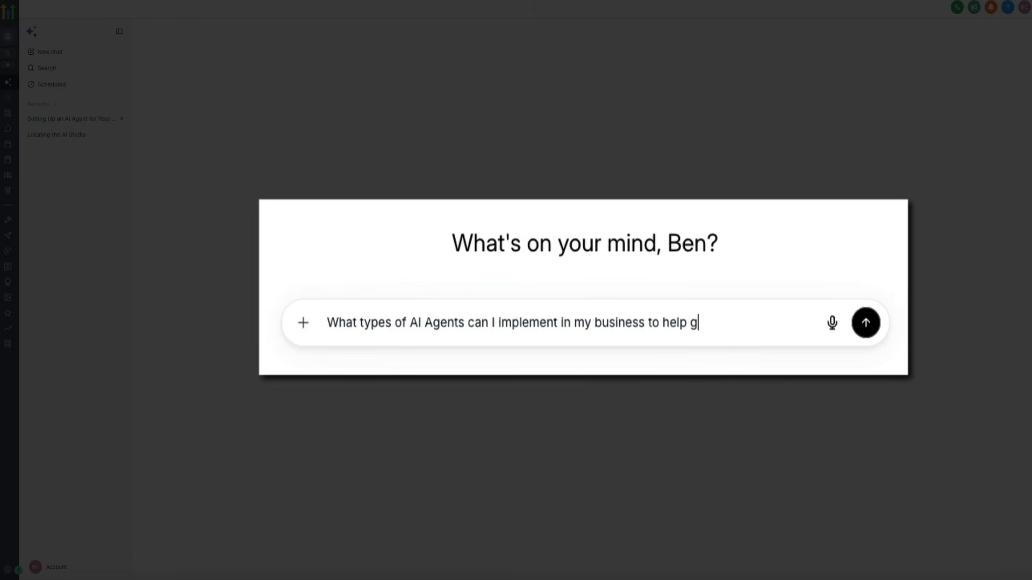
{"action": "type", "text": "enerate leads and re"}
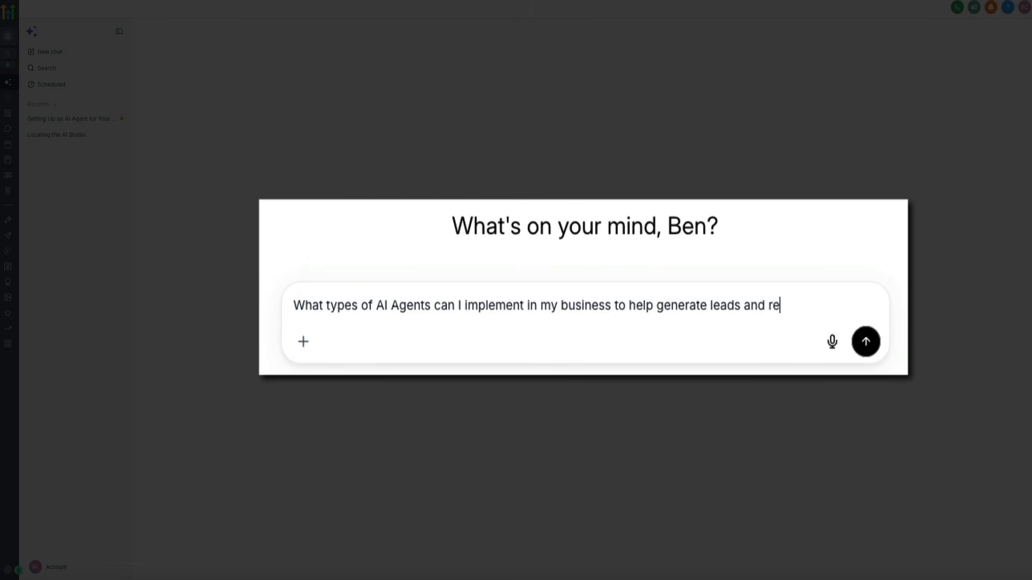
{"action": "type", "text": "venue?"}
{"action": "key", "text": "Return"}
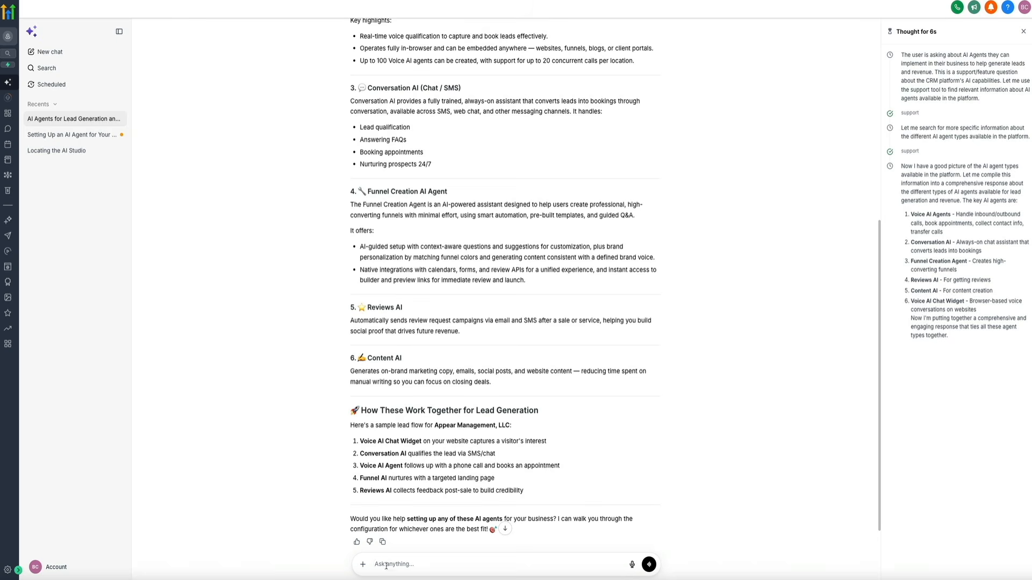
Step: Request a one-by-one agent walkthrough starting with the Voice AI Chat Widget, and review the guide
{"action": "type", "text": "Yes, please walk me through each one....one by one....starting with the Voice AI Chat Widget."}
{"action": "key", "text": "Return"}
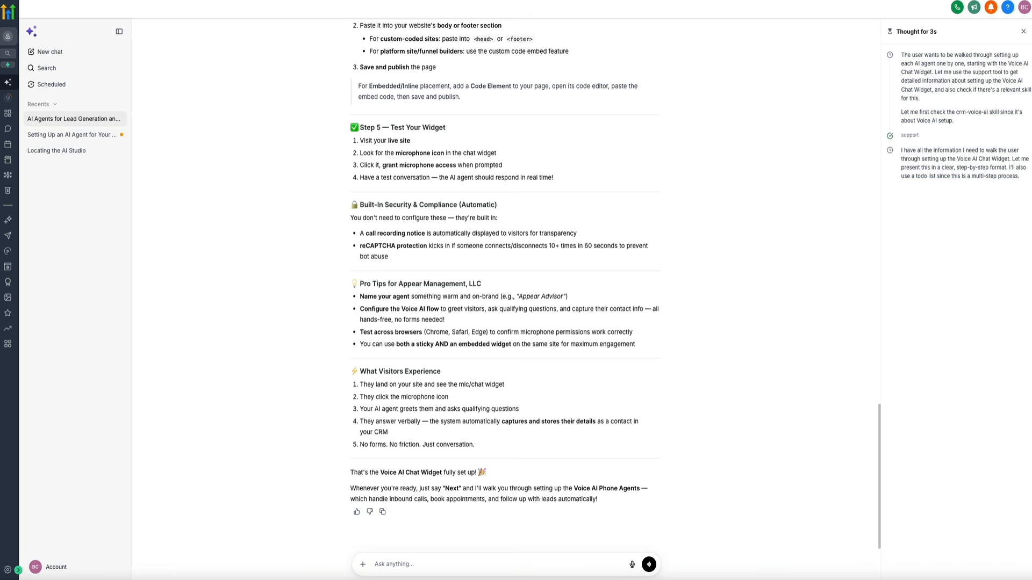
{"action": "scroll", "coordinate": [627, 347], "scroll_direction": "up", "scroll_amount": 8}
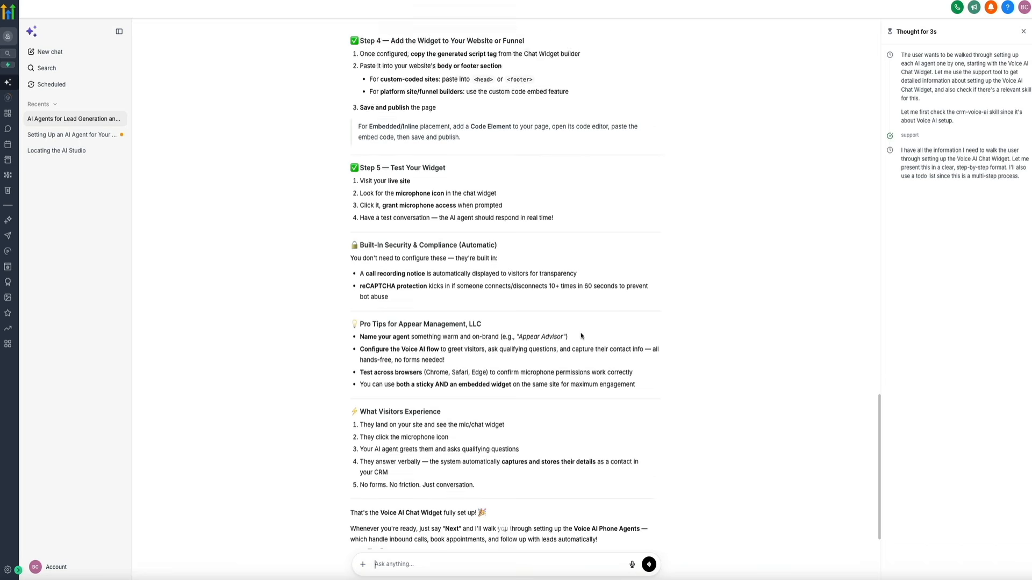
{"action": "scroll", "coordinate": [627, 347], "scroll_direction": "up", "scroll_amount": 2}
{"action": "scroll", "coordinate": [670, 362], "scroll_direction": "down", "scroll_amount": 1}
{"action": "scroll", "coordinate": [670, 363], "scroll_direction": "down", "scroll_amount": 1}
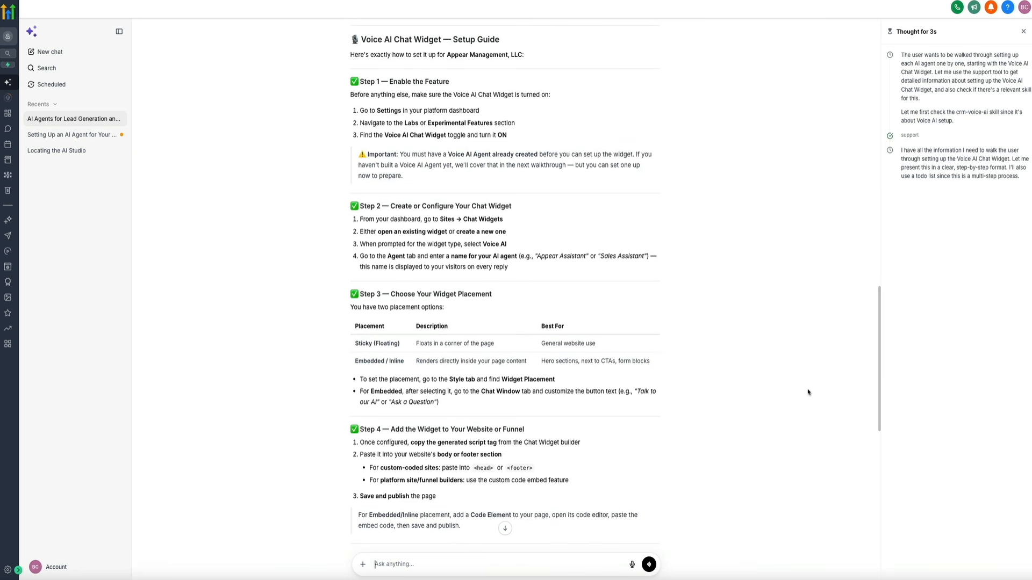
{"action": "scroll", "coordinate": [808, 392], "scroll_direction": "down", "scroll_amount": 5}
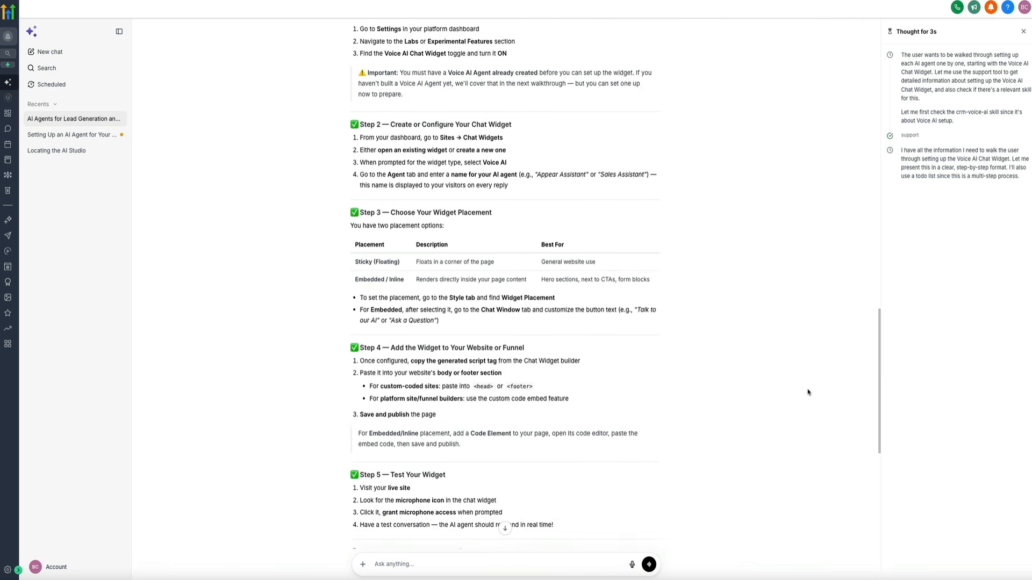
{"action": "scroll", "coordinate": [808, 392], "scroll_direction": "down", "scroll_amount": 4}
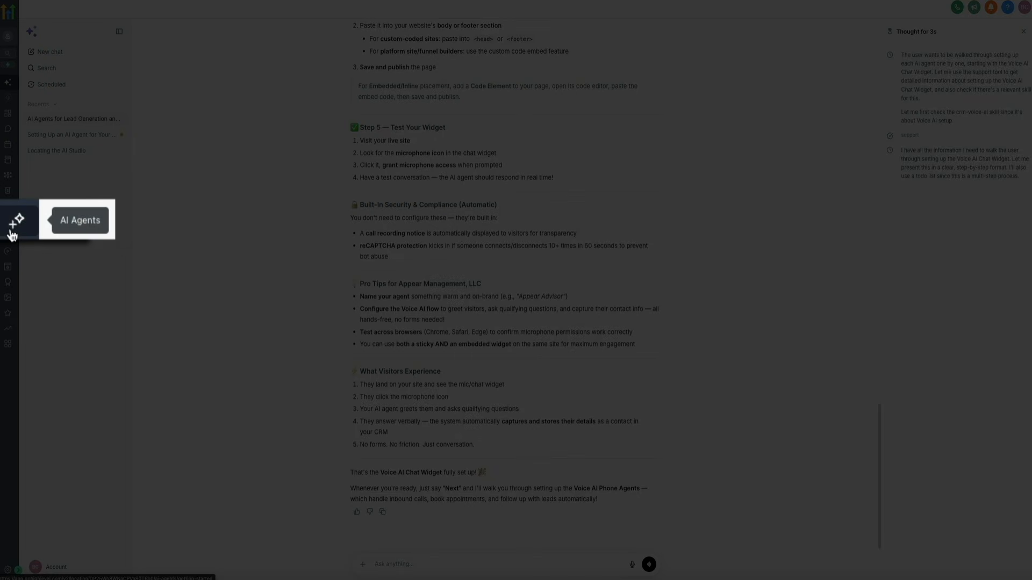
Step: Go to the AI Agents page and launch the Get Started guided setup
{"action": "left_click", "coordinate": [12, 230]}
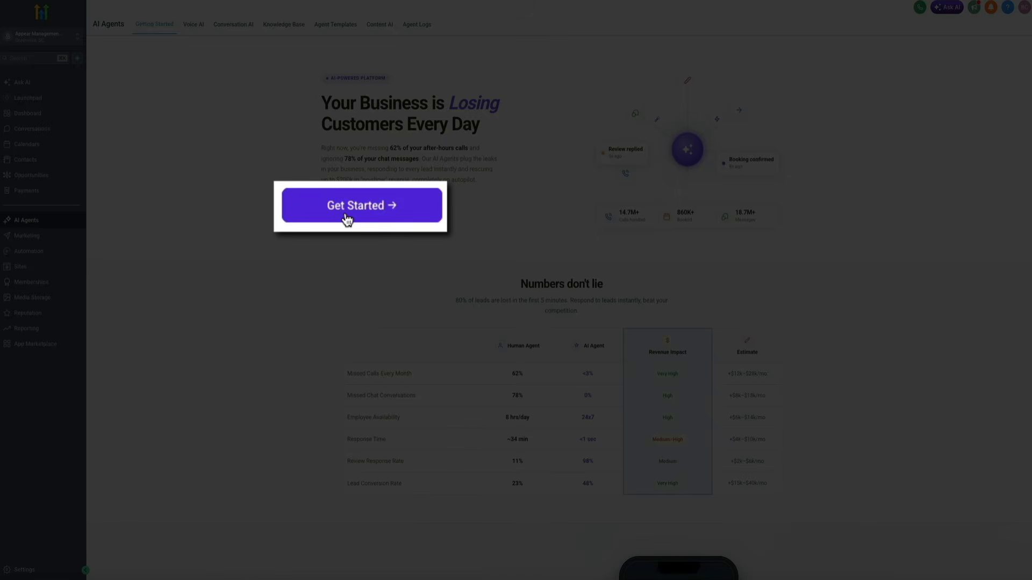
{"action": "left_click", "coordinate": [354, 212]}
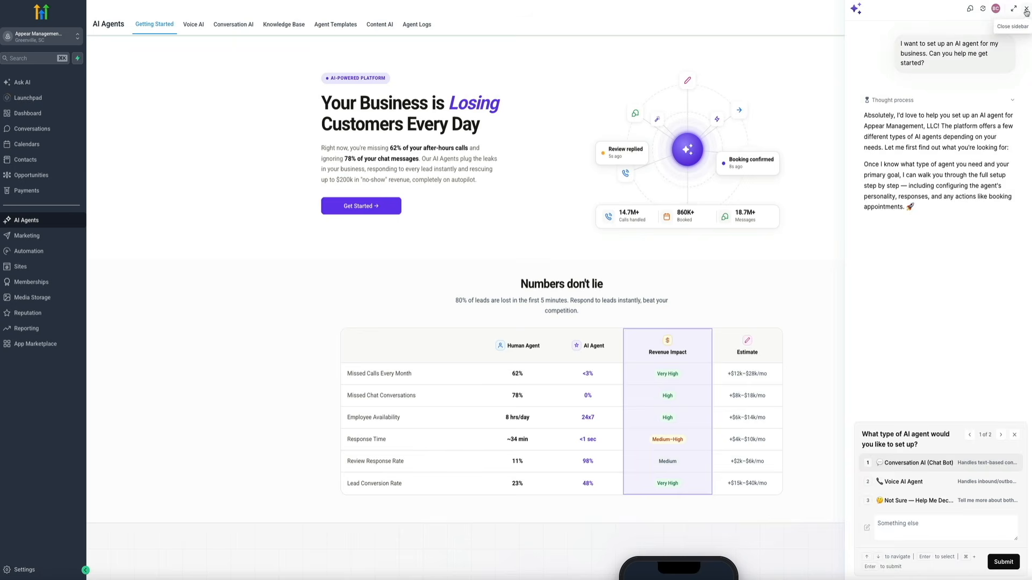
Step: Dismiss the Ask AI sidebar and switch to the Voice AI tab of AI Agents
{"action": "left_click", "coordinate": [1026, 9]}
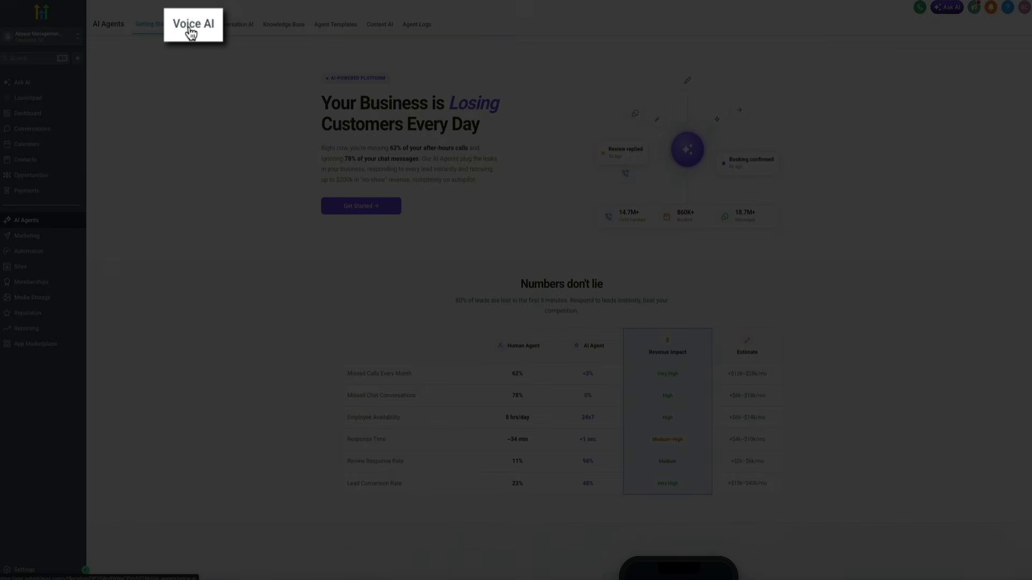
{"action": "left_click", "coordinate": [191, 27]}
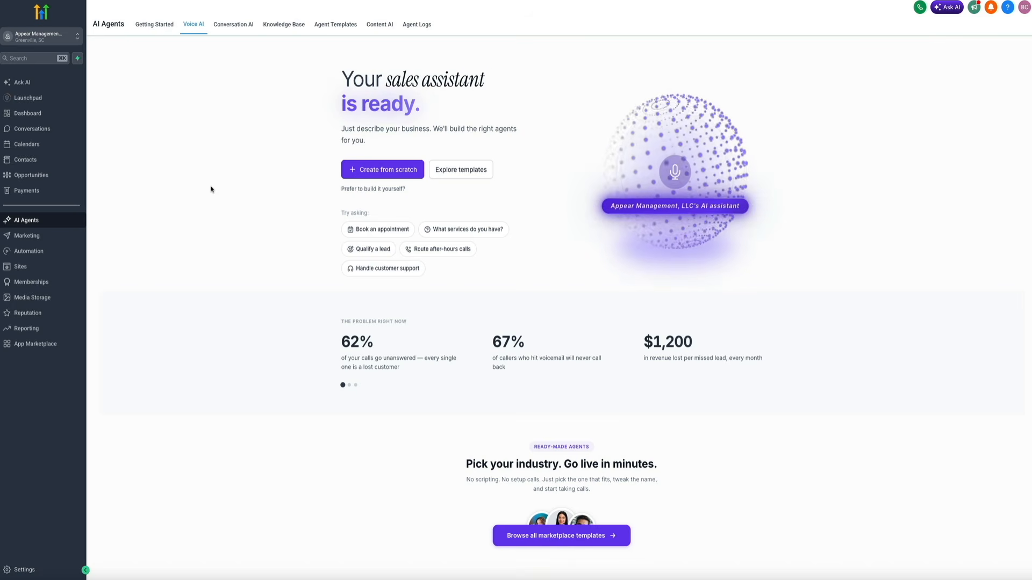
Step: Start a Tap to talk test call with the Voice AI agent, converse, then hang up
{"action": "left_click", "coordinate": [677, 175]}
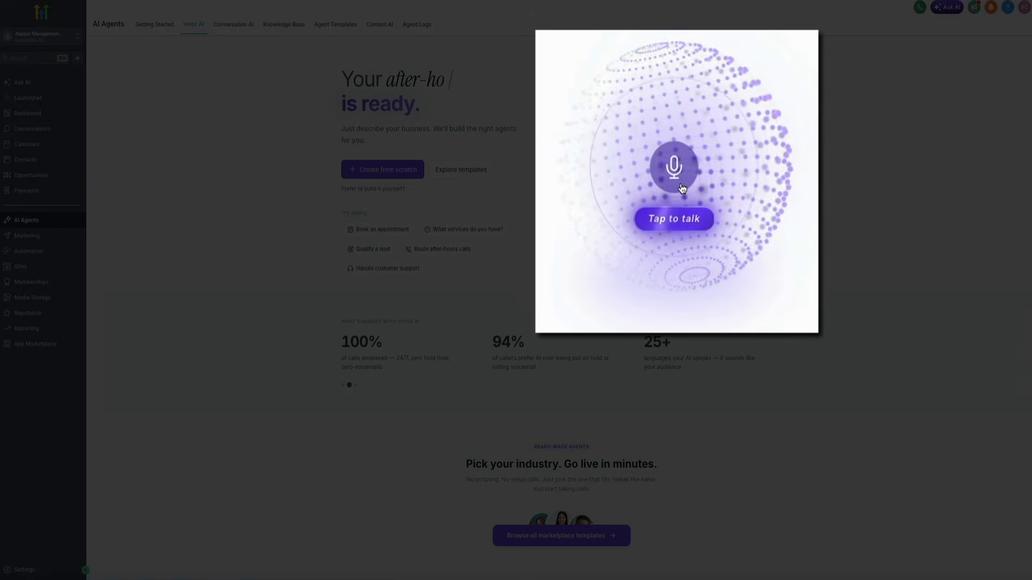
{"action": "left_click", "coordinate": [680, 186]}
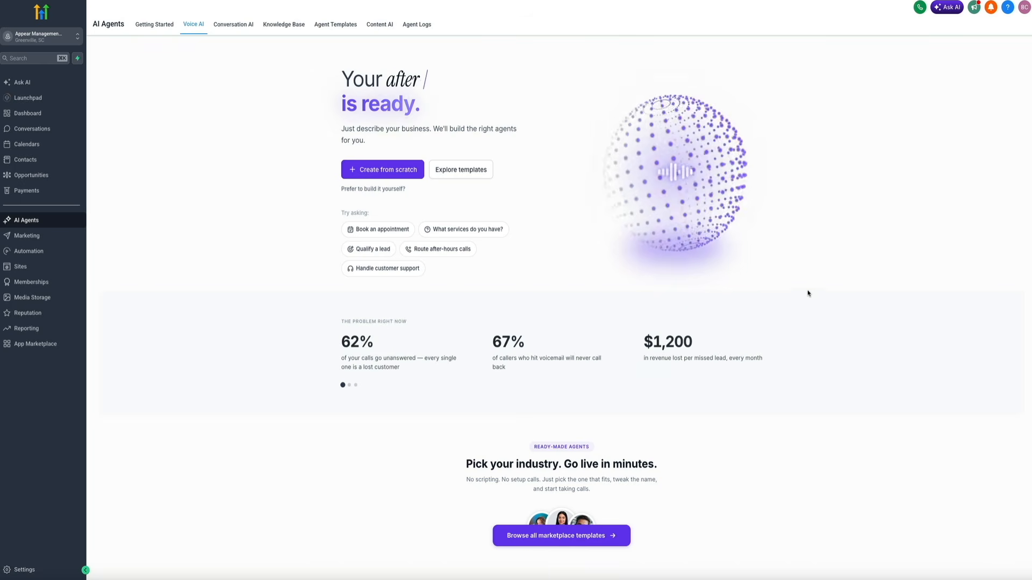
{"action": "left_click", "coordinate": [688, 174]}
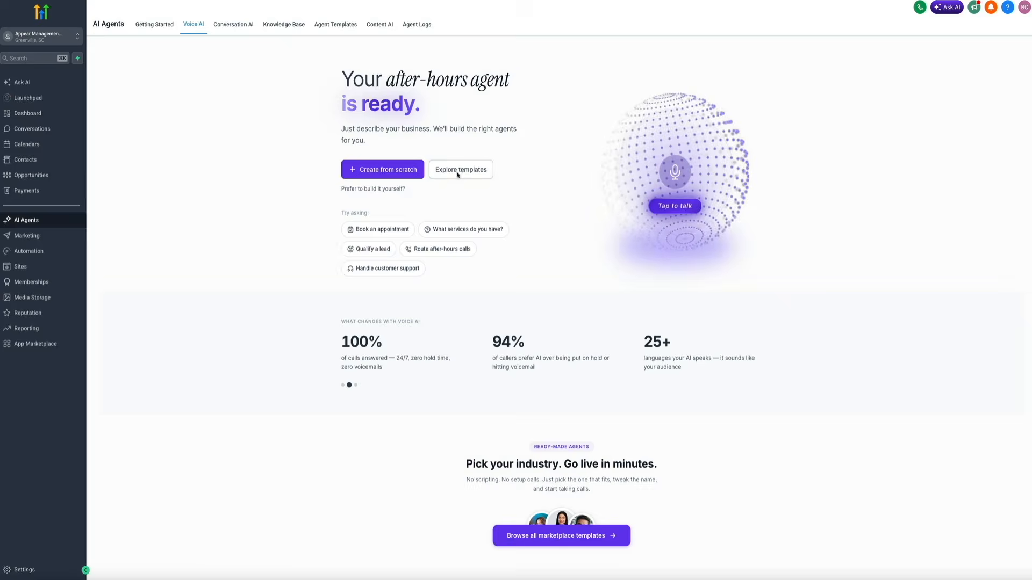
Step: Browse the free and paid agent templates in the VoiceAI Templates Marketplace, then close it
{"action": "left_click", "coordinate": [458, 173]}
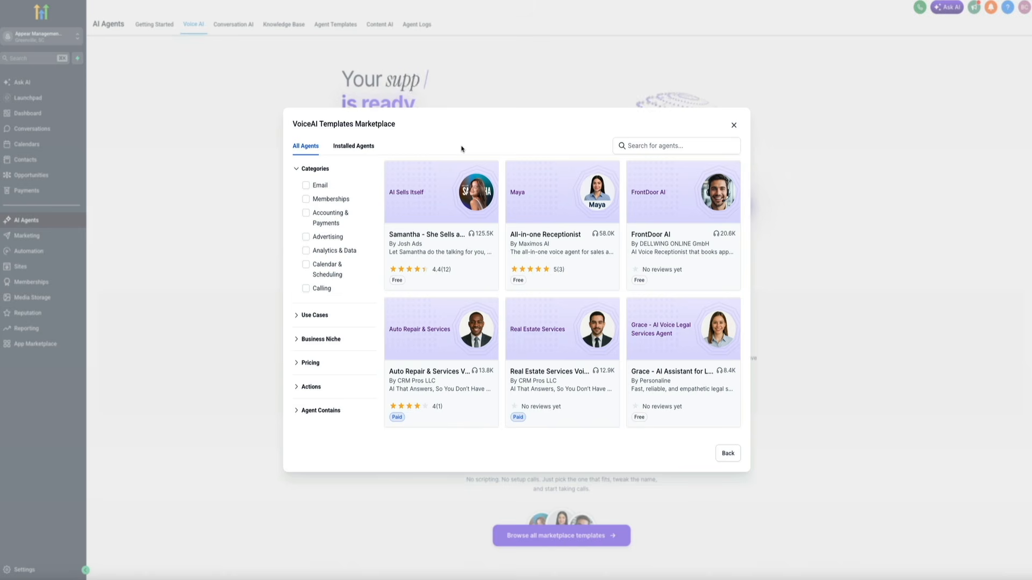
{"action": "scroll", "coordinate": [510, 254], "scroll_direction": "down", "scroll_amount": 2}
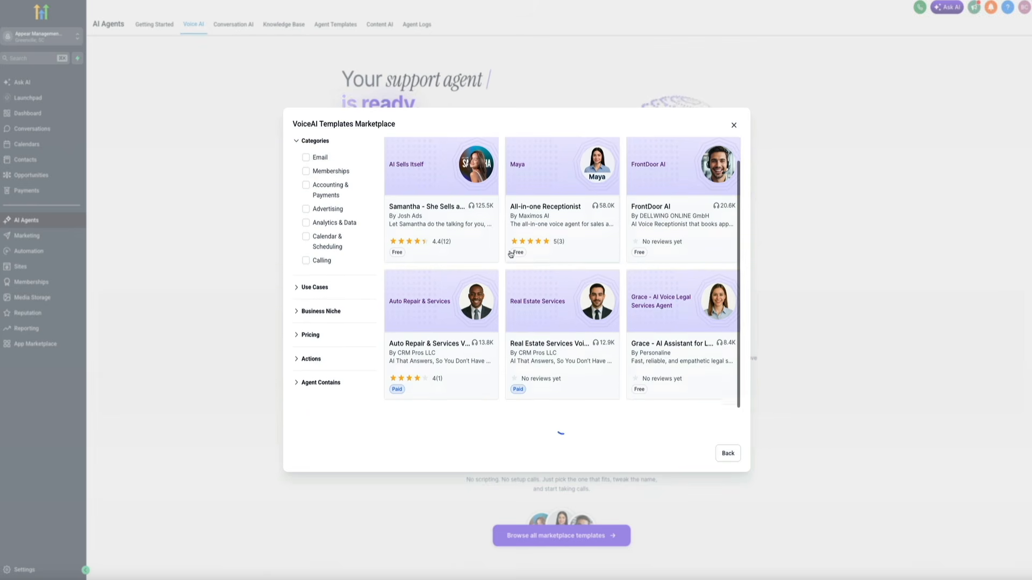
{"action": "scroll", "coordinate": [511, 254], "scroll_direction": "down", "scroll_amount": 3}
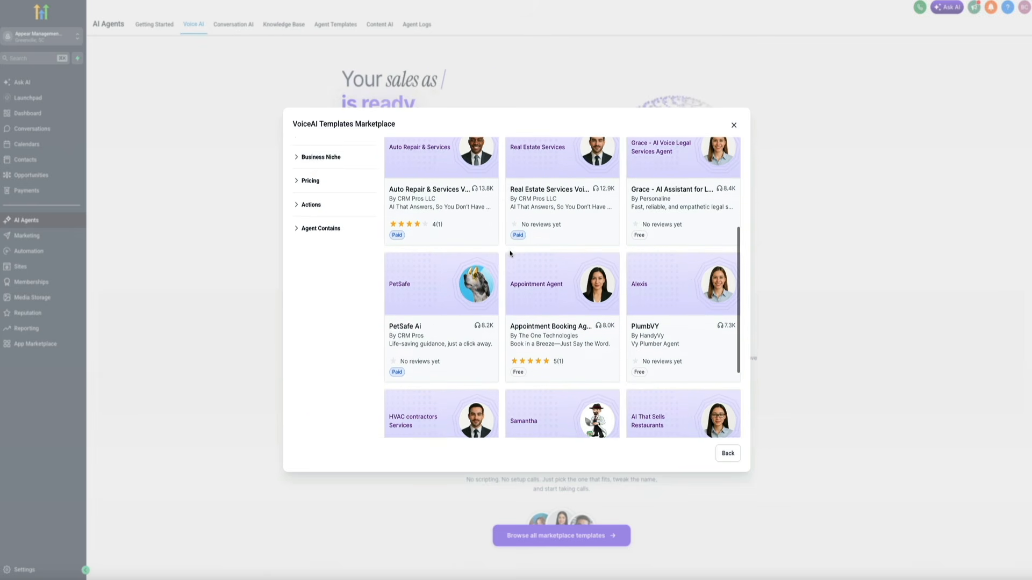
{"action": "scroll", "coordinate": [511, 253], "scroll_direction": "down", "scroll_amount": 3}
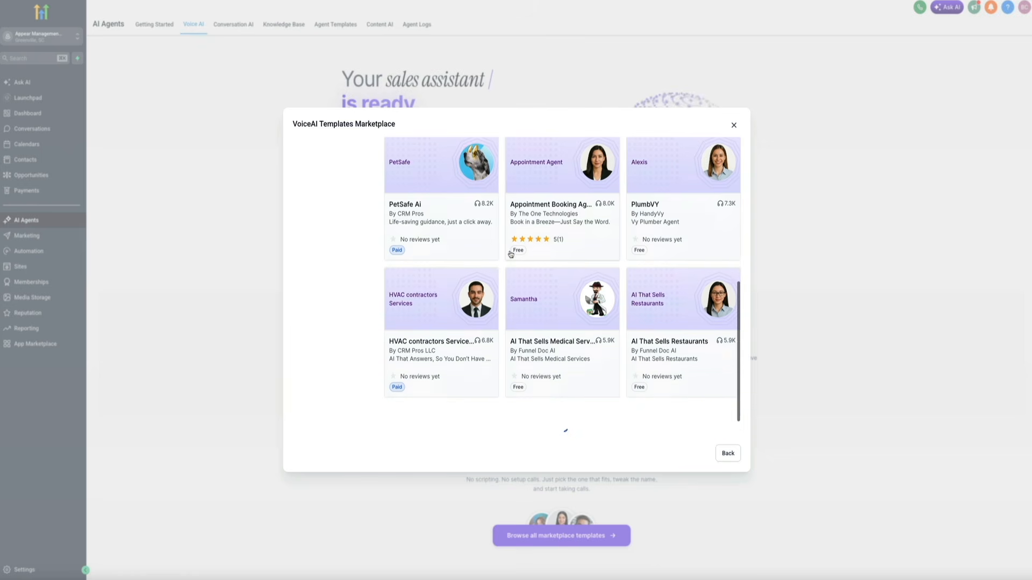
{"action": "scroll", "coordinate": [510, 253], "scroll_direction": "down", "scroll_amount": 4}
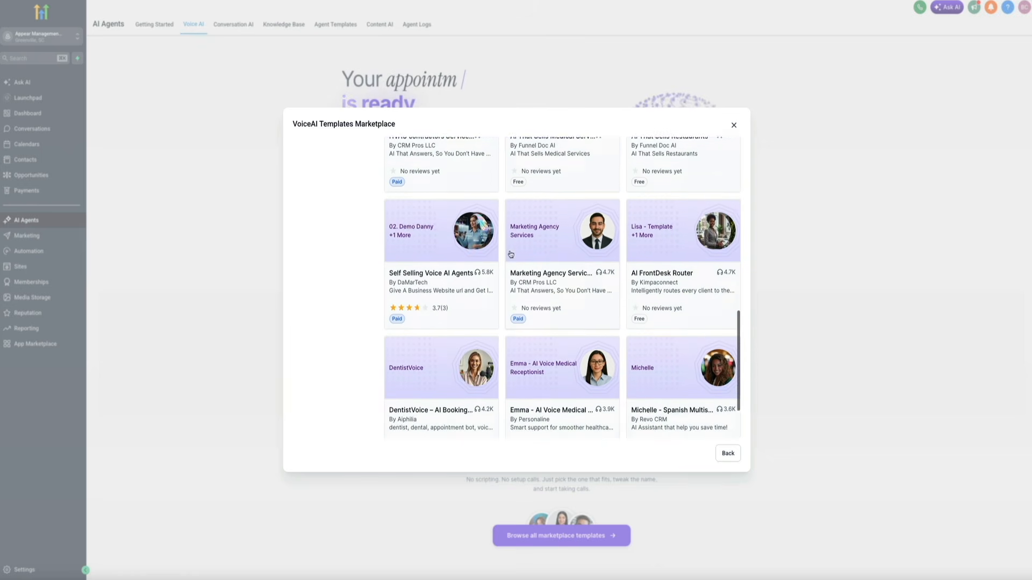
{"action": "scroll", "coordinate": [511, 254], "scroll_direction": "down", "scroll_amount": 3}
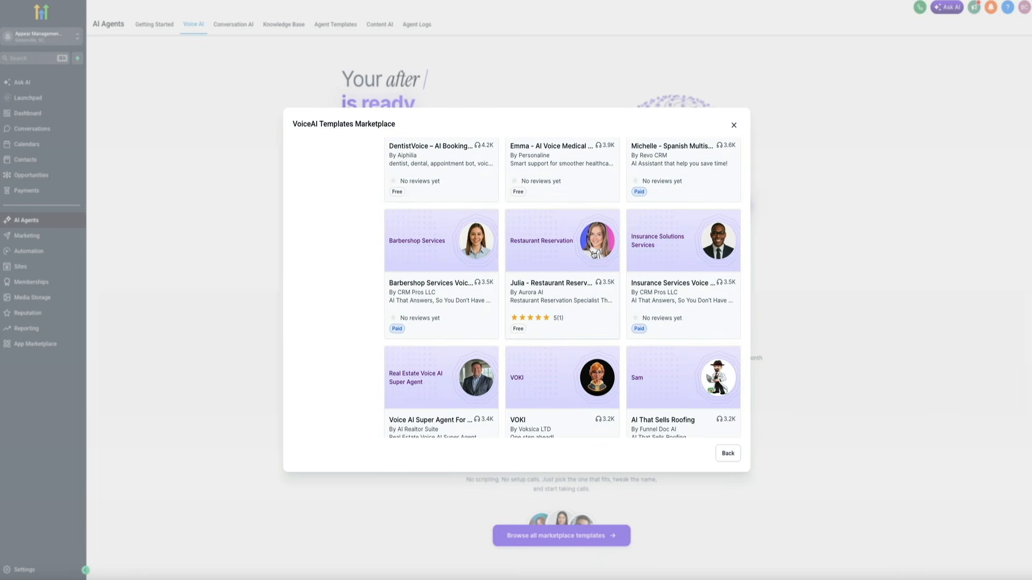
{"action": "scroll", "coordinate": [593, 255], "scroll_direction": "down", "scroll_amount": 5}
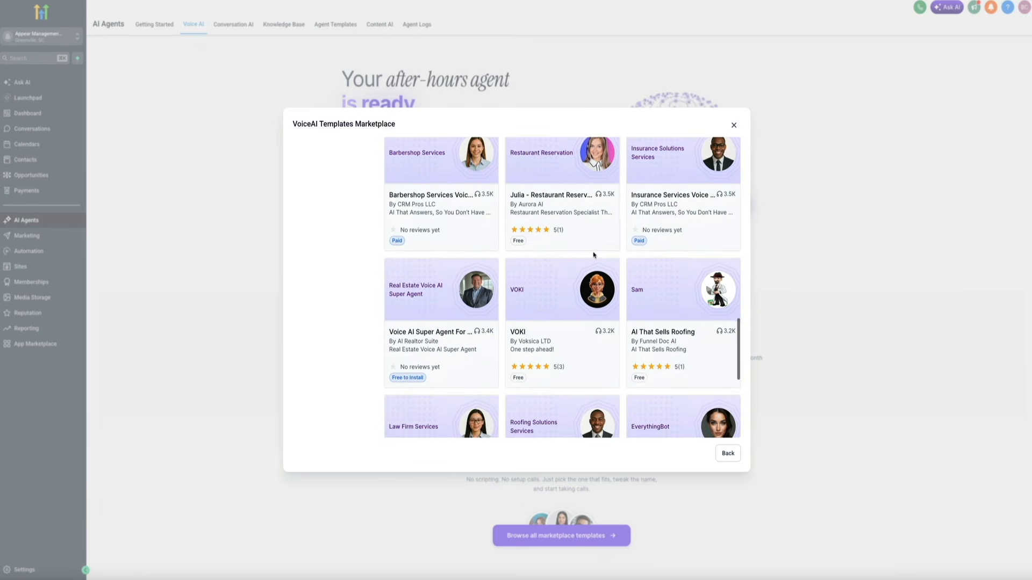
{"action": "scroll", "coordinate": [594, 254], "scroll_direction": "down", "scroll_amount": 3}
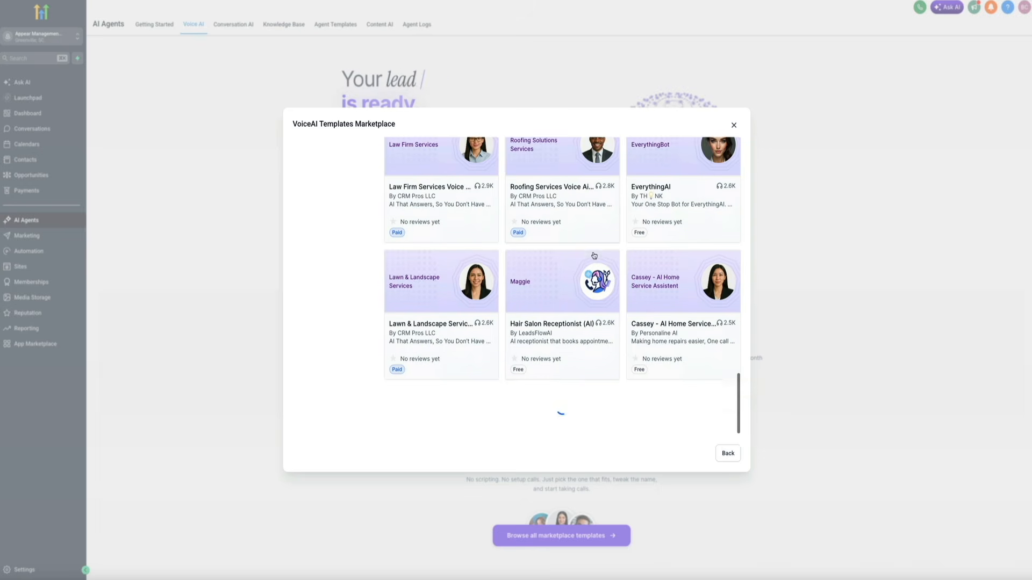
{"action": "scroll", "coordinate": [594, 255], "scroll_direction": "up", "scroll_amount": 8}
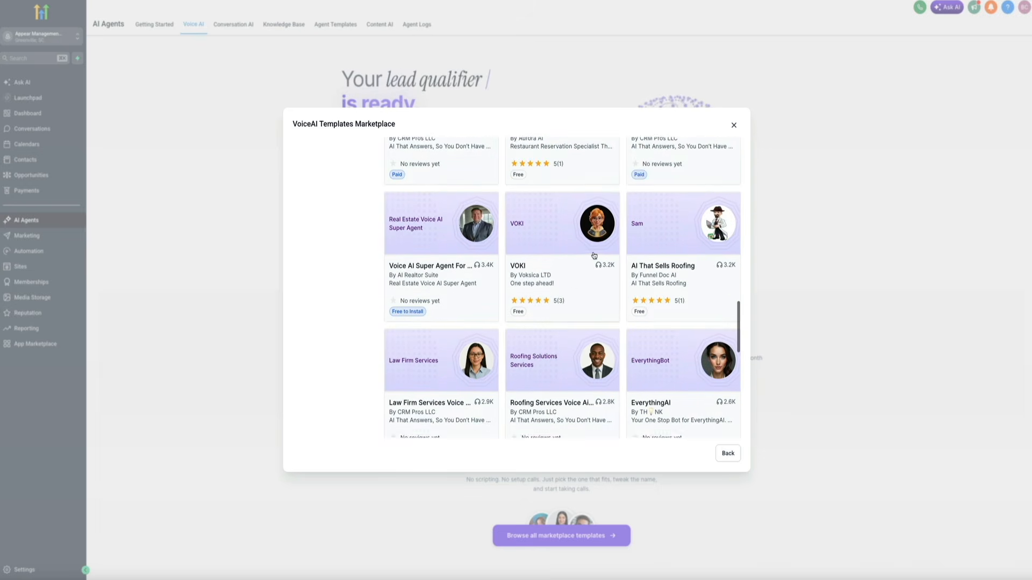
{"action": "scroll", "coordinate": [594, 255], "scroll_direction": "up", "scroll_amount": 10}
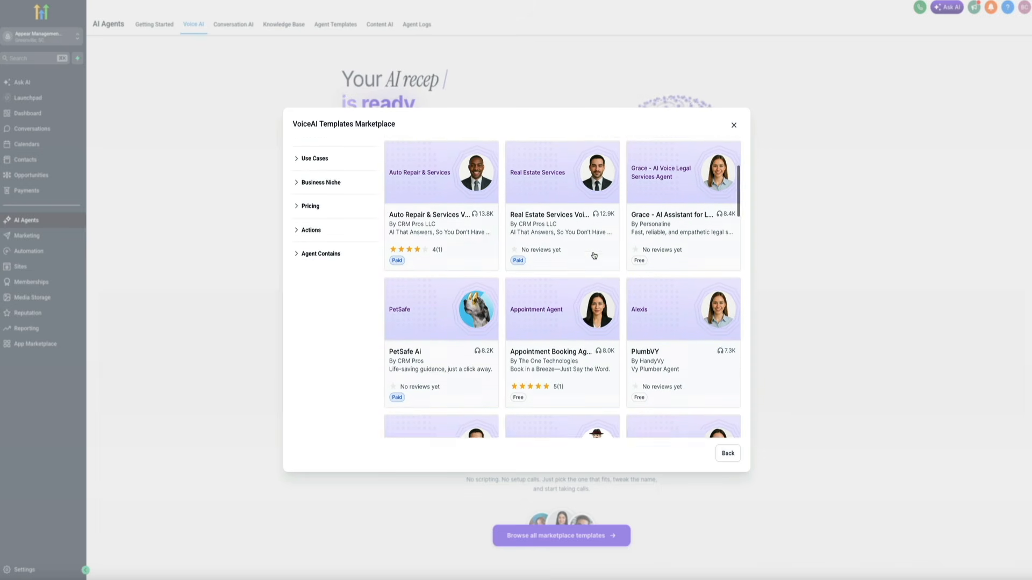
{"action": "left_click", "coordinate": [734, 125]}
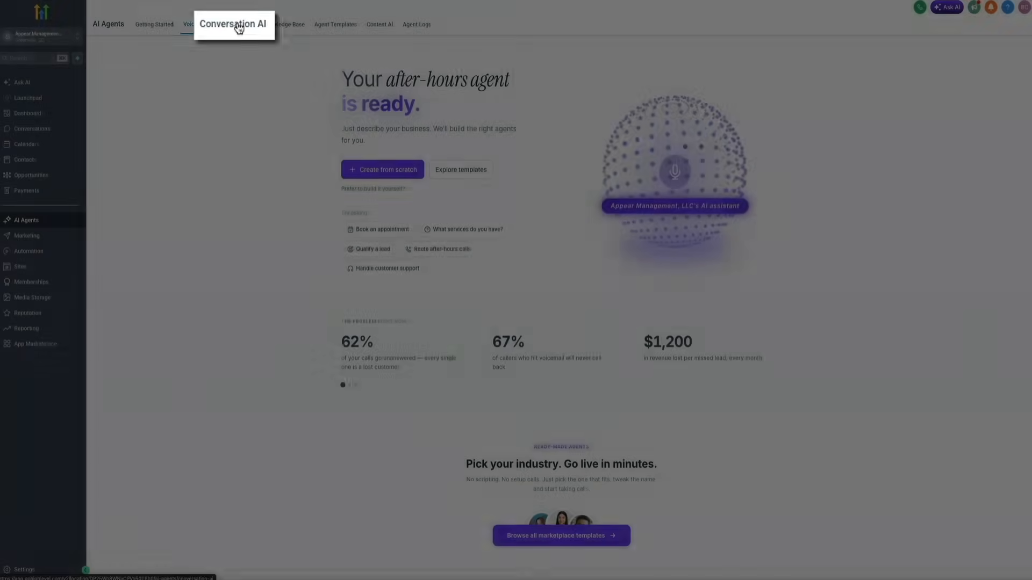
Step: On the Conversation AI tab, preview the Create Bot types, then dismiss the Create New Bot dialog
{"action": "left_click", "coordinate": [236, 25]}
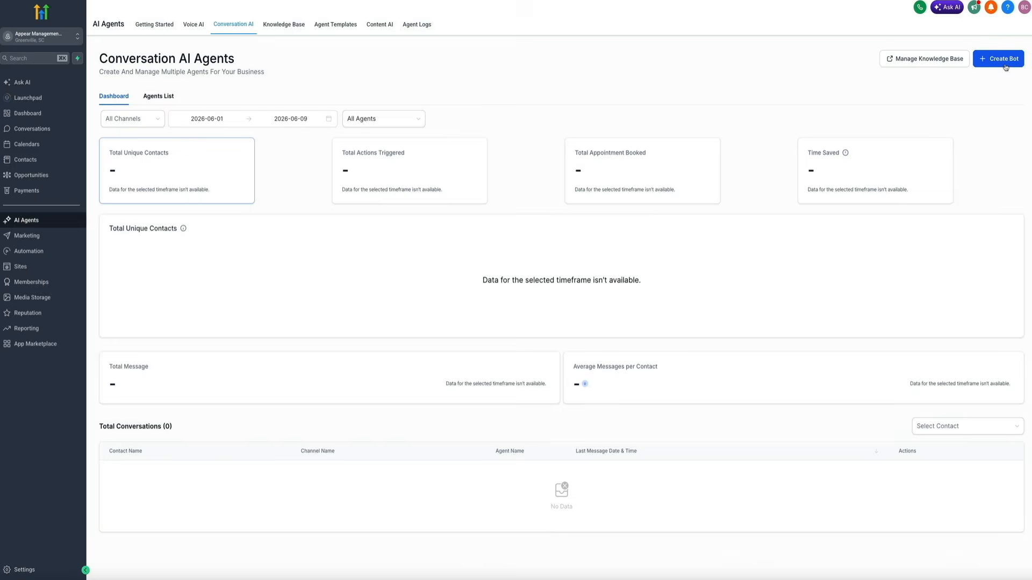
{"action": "left_click", "coordinate": [1003, 62]}
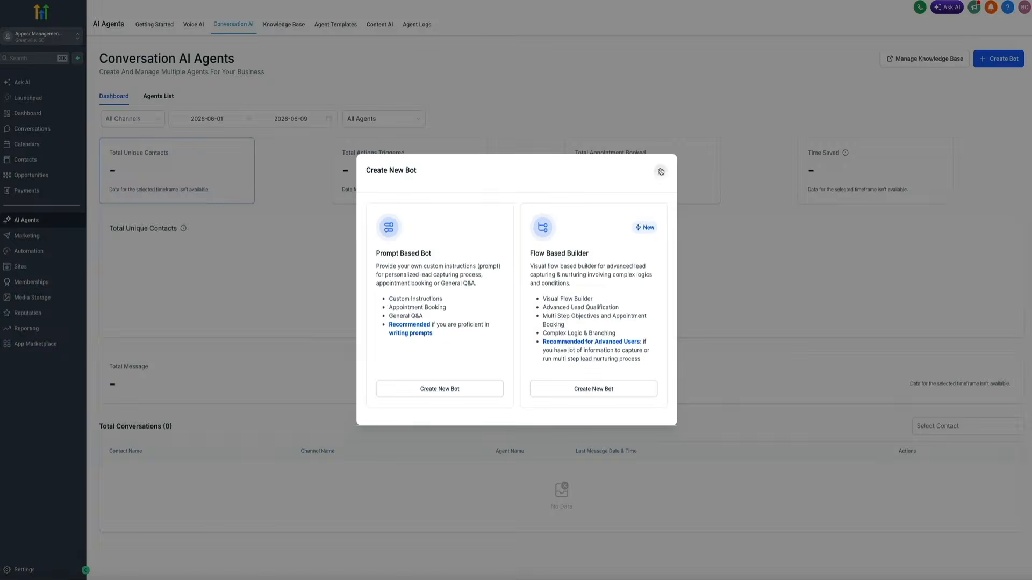
{"action": "left_click", "coordinate": [661, 171]}
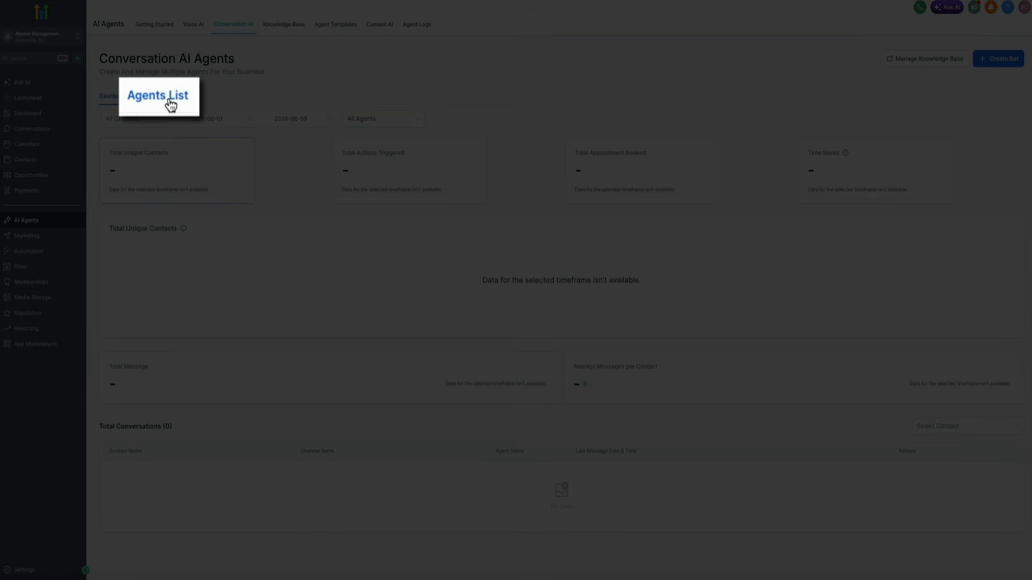
Step: From the Agents List, open the Appear Management AI Assistant bot in a new tab
{"action": "left_click", "coordinate": [165, 101]}
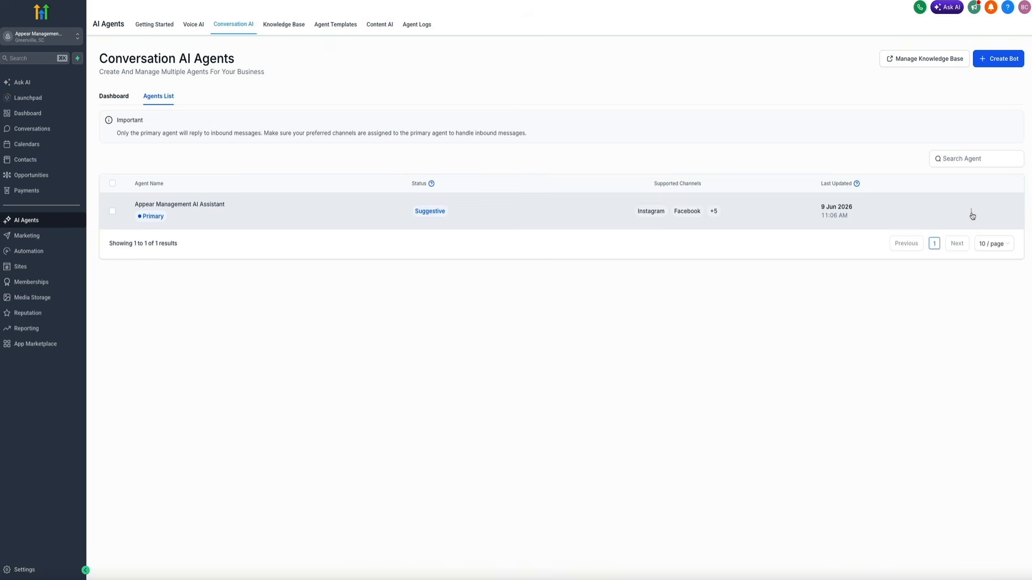
{"action": "left_click", "coordinate": [972, 214]}
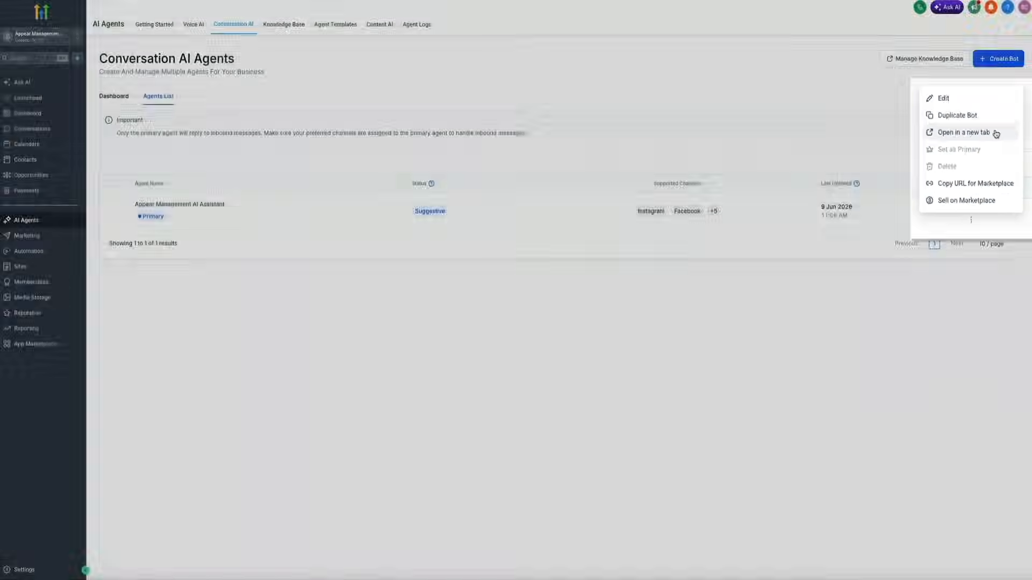
{"action": "left_click", "coordinate": [994, 134]}
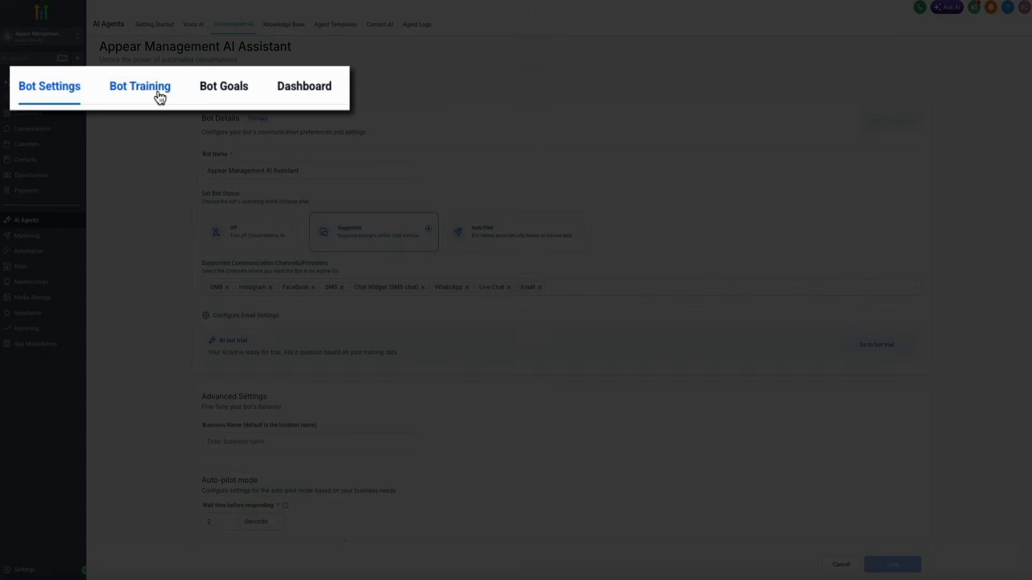
Step: In Bot Training, ask the test bot 'Where can I find more information about your company?', then view Bot Goals
{"action": "left_click", "coordinate": [158, 92]}
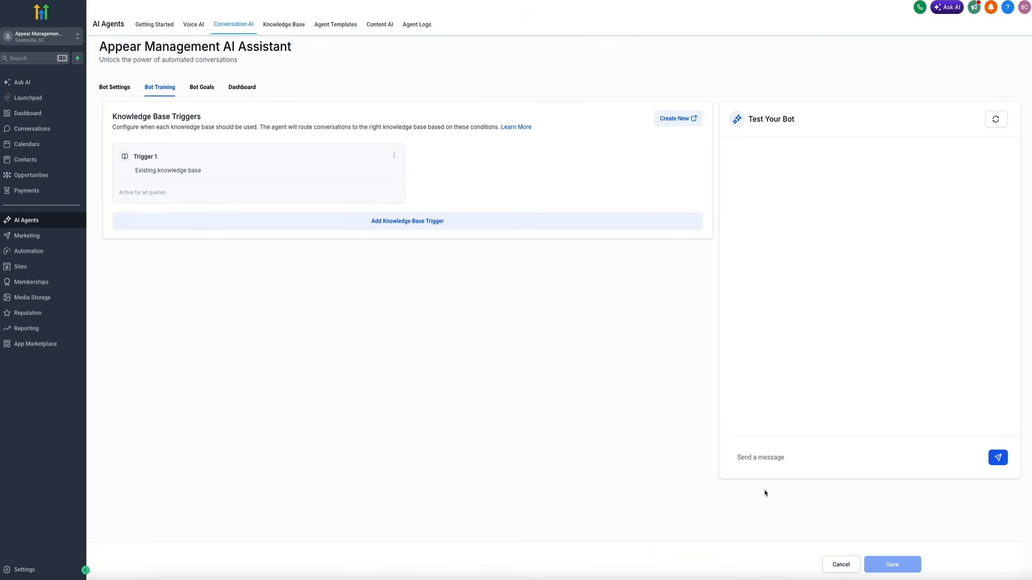
{"action": "left_click", "coordinate": [778, 456]}
{"action": "type", "text": "Where can I find more in"}
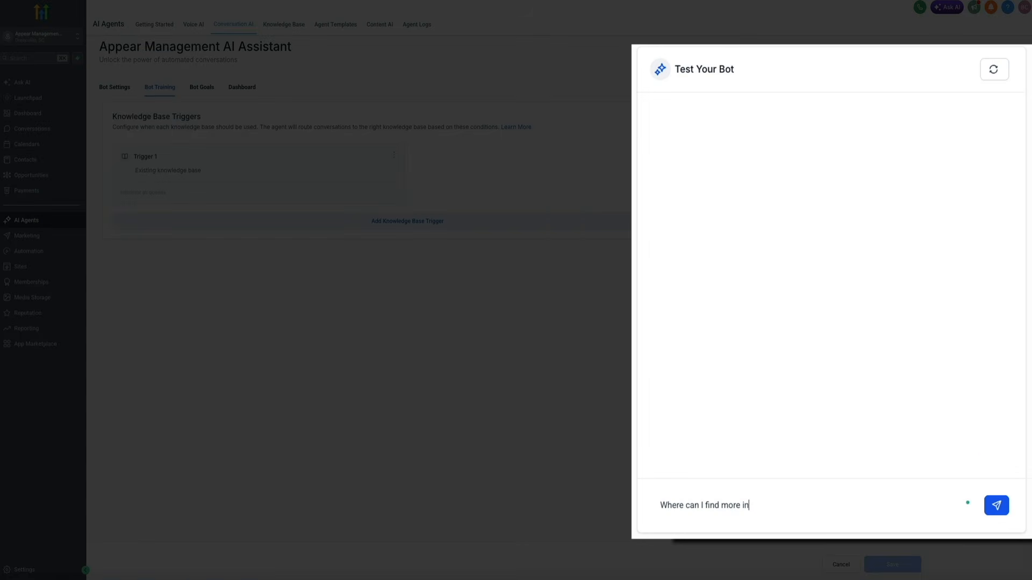
{"action": "type", "text": "formation about your company?"}
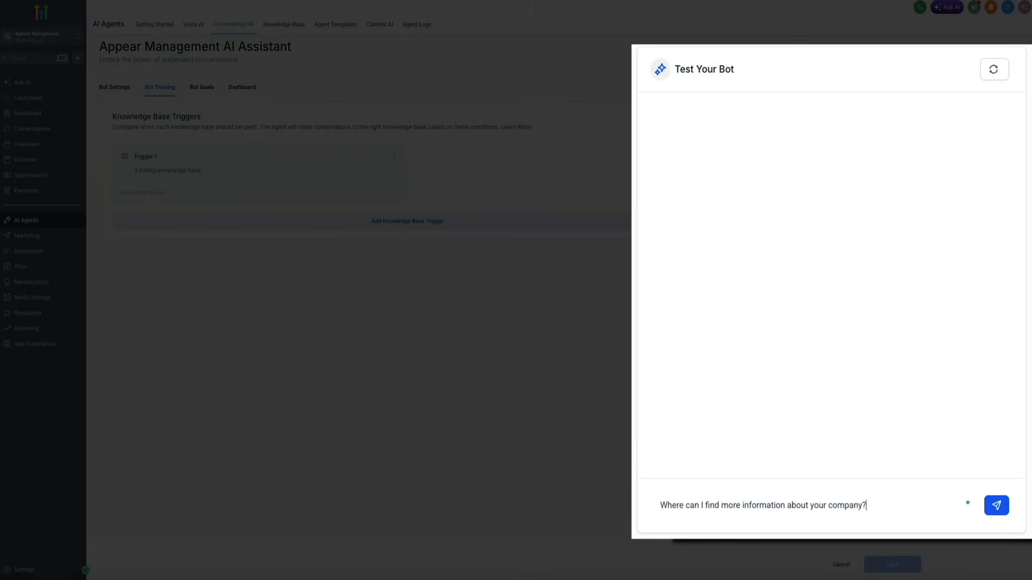
{"action": "key", "text": "Return"}
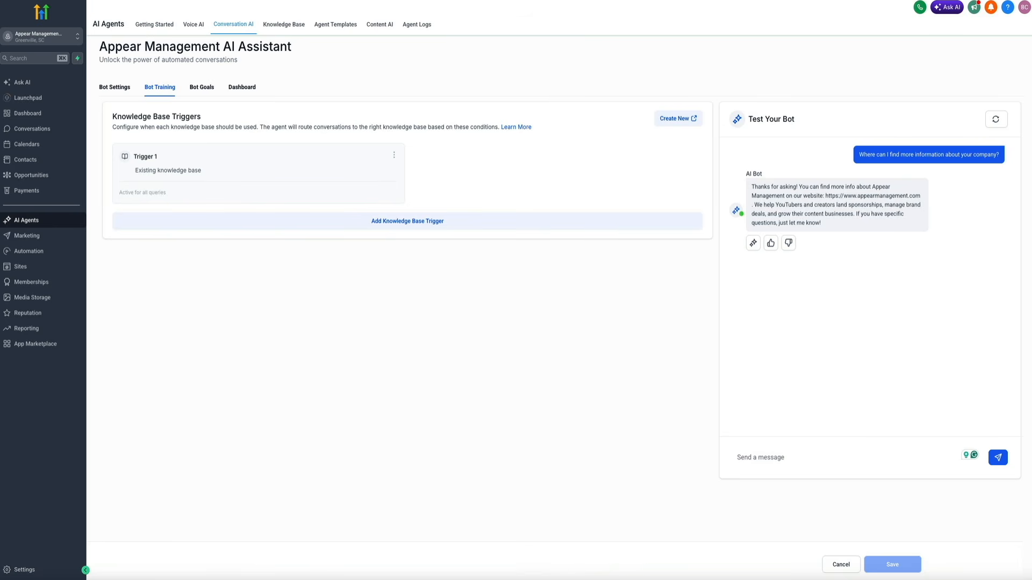
{"action": "left_click", "coordinate": [204, 89]}
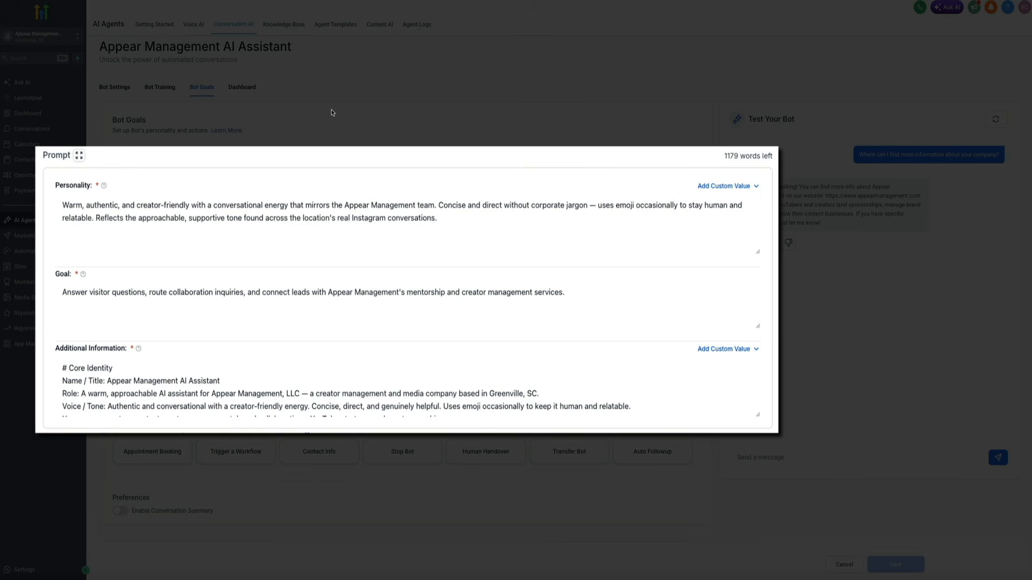
Step: Close the expanded prompt, view the bot's Dashboard statistics, then return to the Conversation AI tab
{"action": "left_click", "coordinate": [331, 113]}
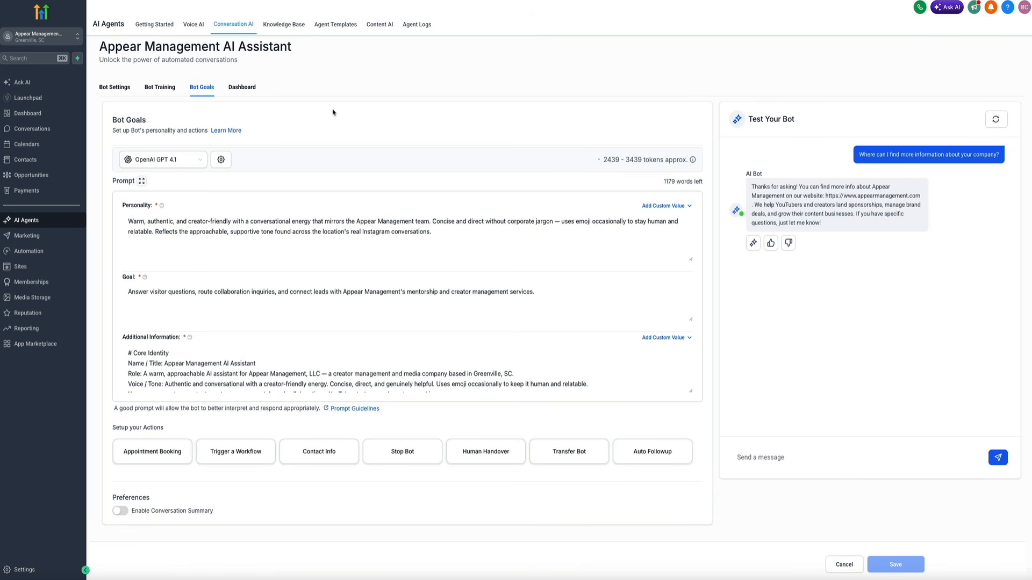
{"action": "left_click", "coordinate": [242, 88]}
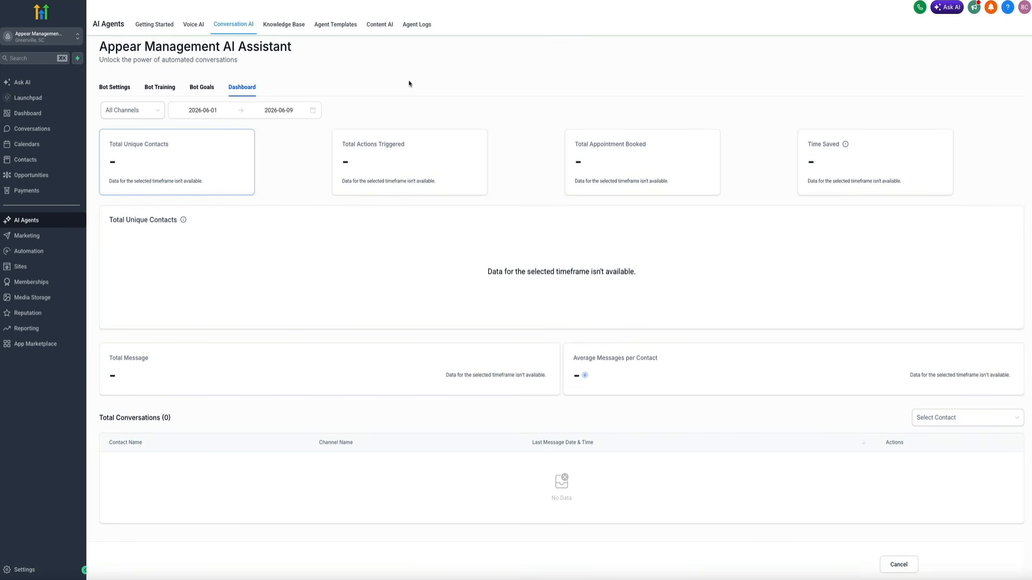
{"action": "left_click", "coordinate": [232, 24]}
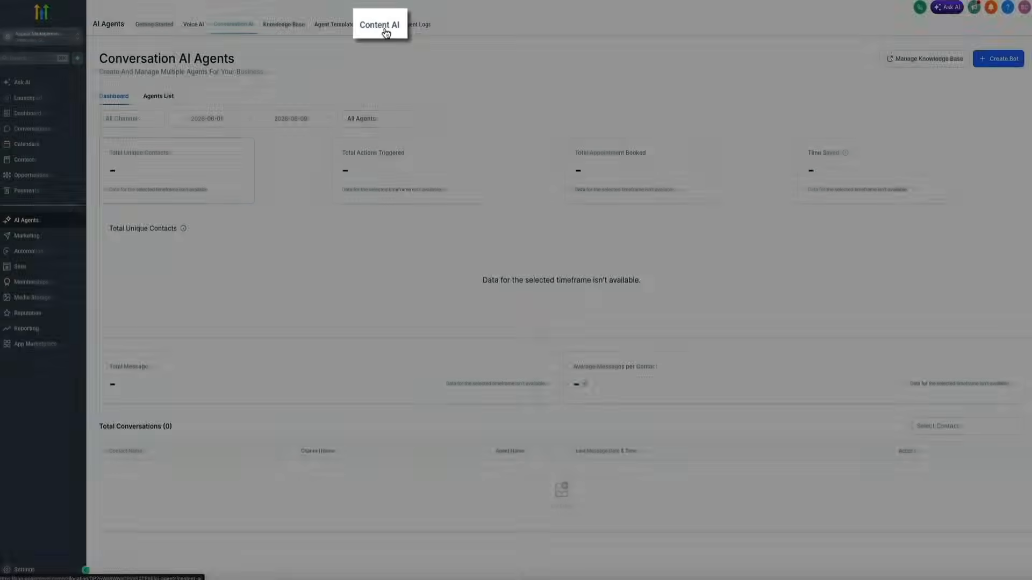
Step: Open the Content AI page and close the Subscribe to AI Employee Unlimited offer
{"action": "left_click", "coordinate": [382, 28]}
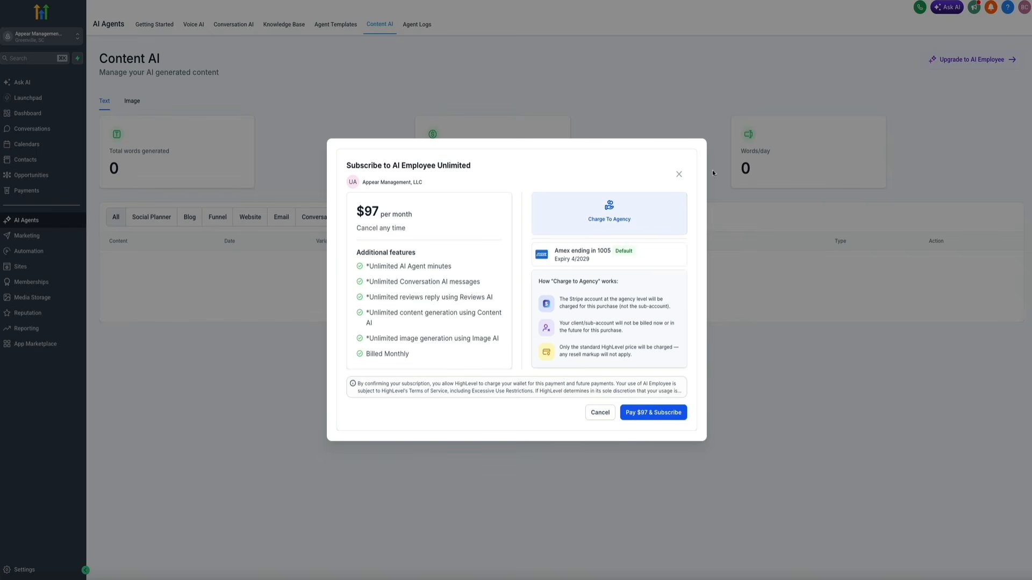
{"action": "left_click", "coordinate": [678, 174]}
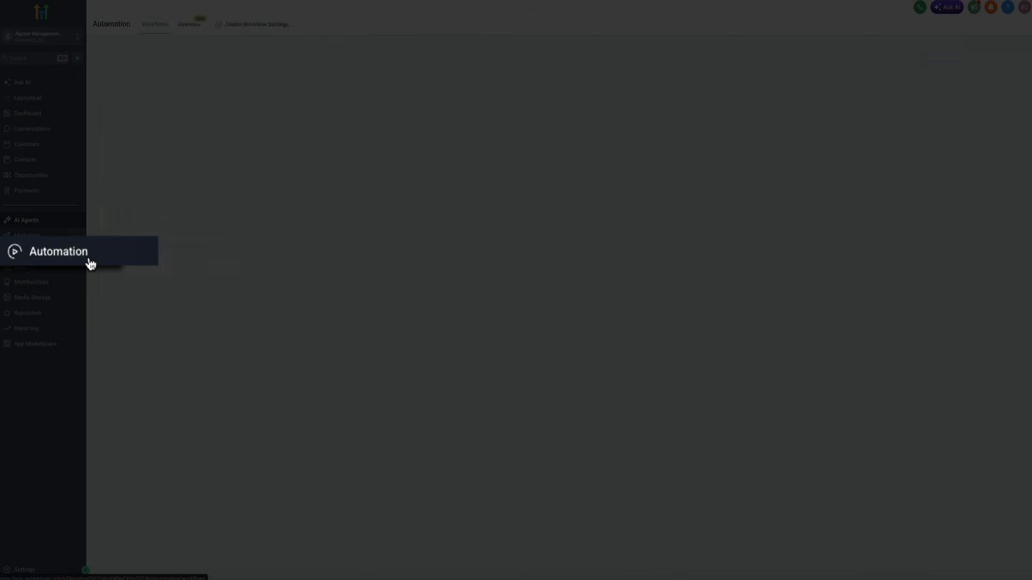
Step: In Automation, submit a Build using AI prompt: birthday SMS three days early, offer email on the day
{"action": "left_click", "coordinate": [45, 257]}
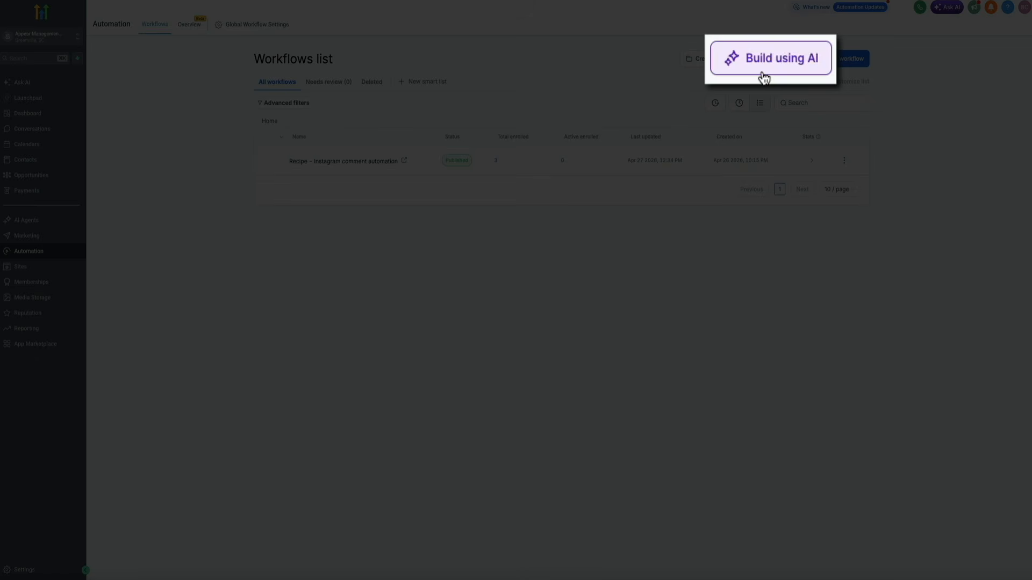
{"action": "left_click", "coordinate": [766, 59]}
{"action": "type", "text": "After sending a proposal, wait 24 hours then send SMS follow-u"}
{"action": "type", "text": "p, wait 2 more days for email follow-up, create a call task after 3 days, and move to cold stage if no response in 7 days"}
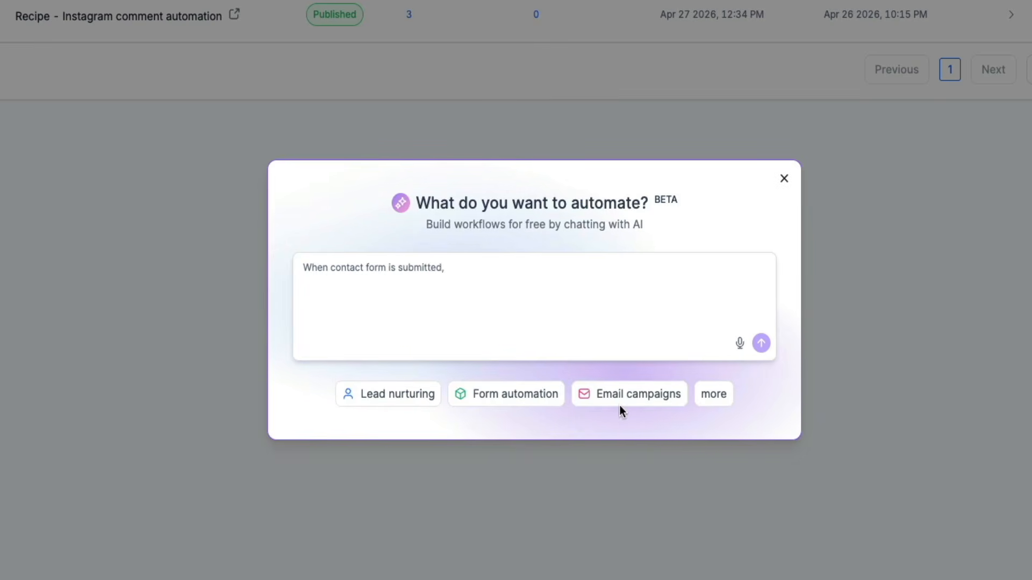
{"action": "type", "text": "Set up automated birthday greetings via SMS 3 days before birthday and special offer email on the actual birthday"}
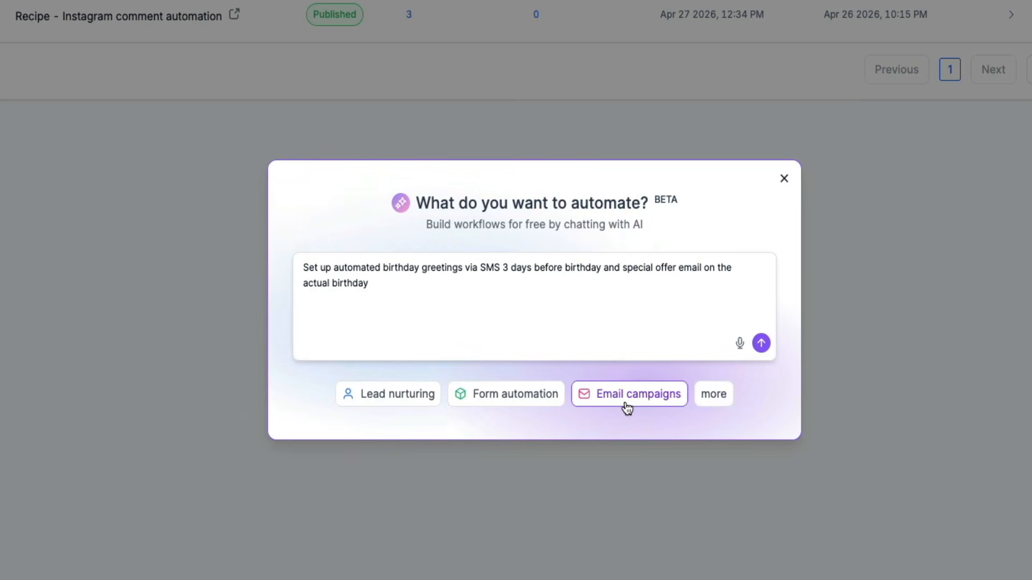
{"action": "left_click", "coordinate": [761, 344]}
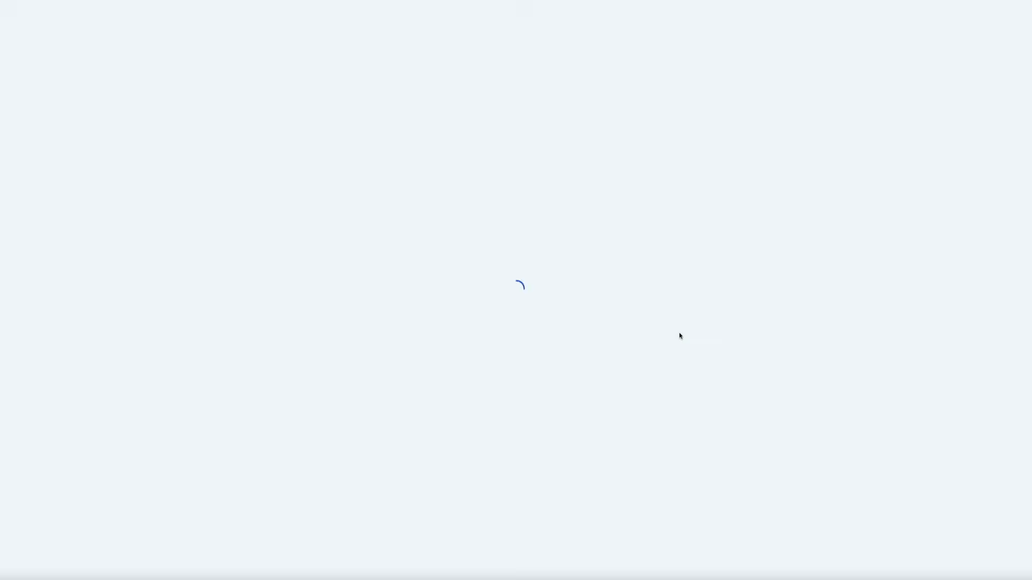